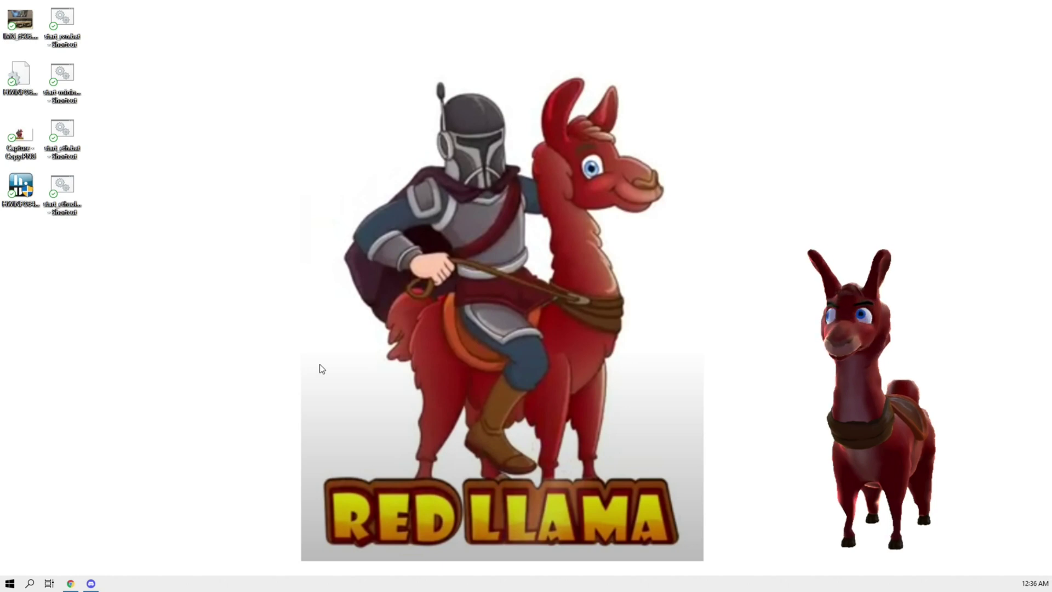
- Bring the Chrome window with the Littlellama rig overview in Hive OS to the front
left_click(71, 584)
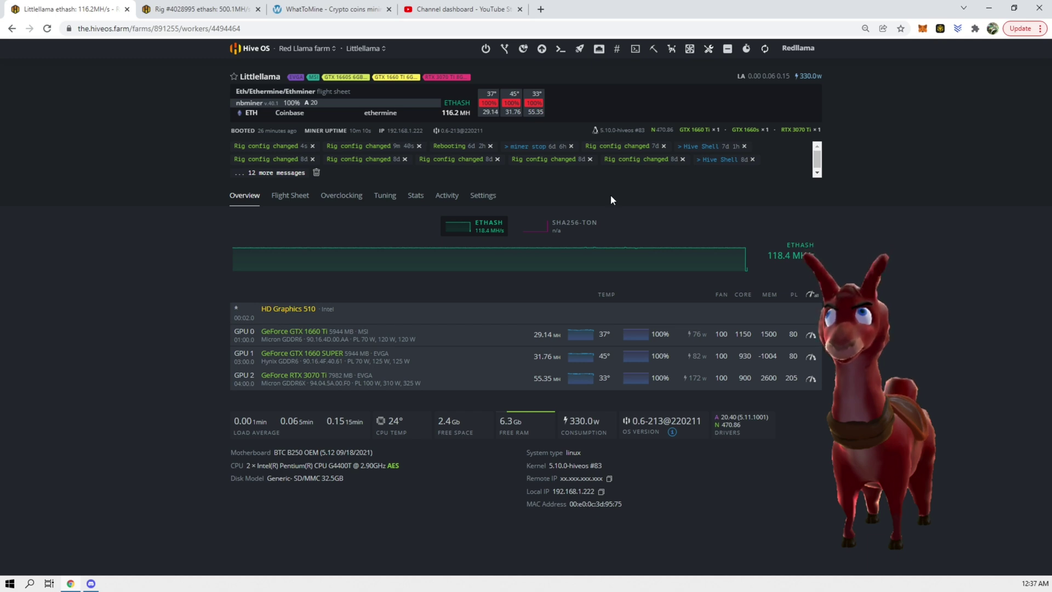
- Show Littlellama's flight sheets, including the active ETH ethermine/nbminer sheet and other farm sheets
left_click(289, 198)
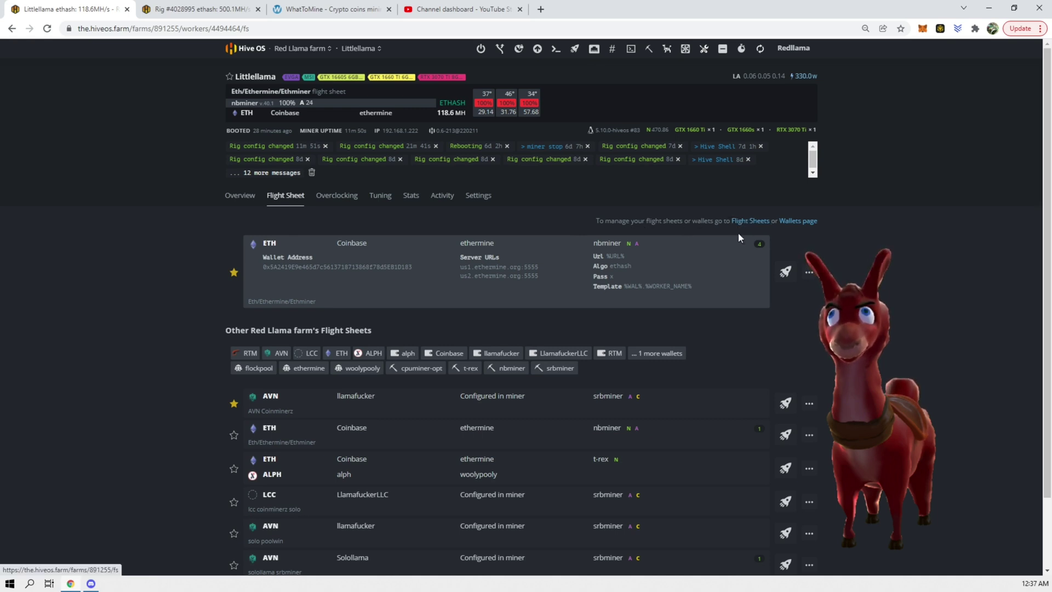
- Start a new farm flight sheet with coin ETH and the Coinbase wallet
left_click(749, 221)
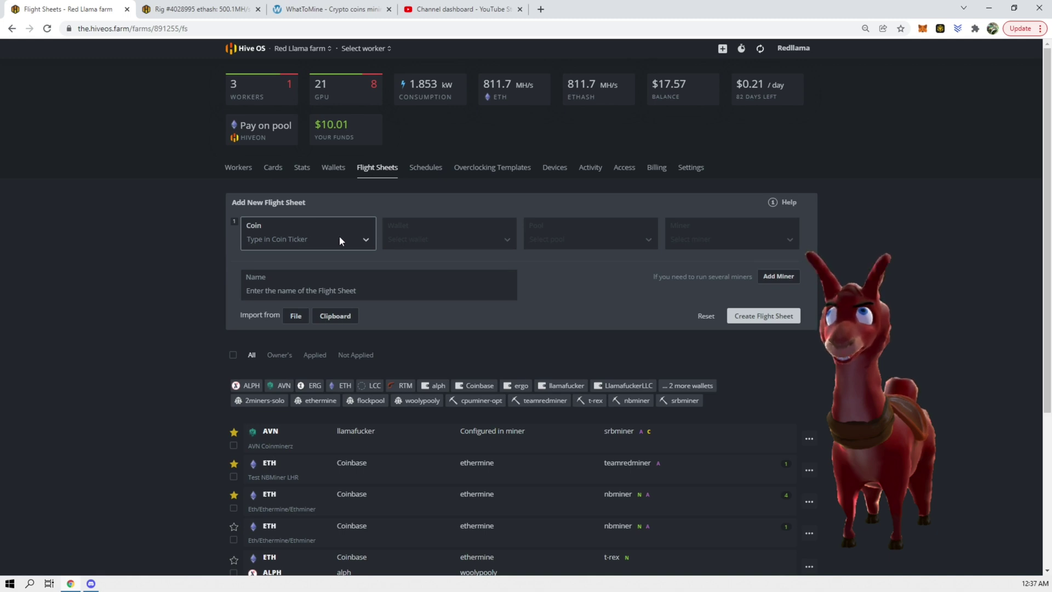
left_click(366, 244)
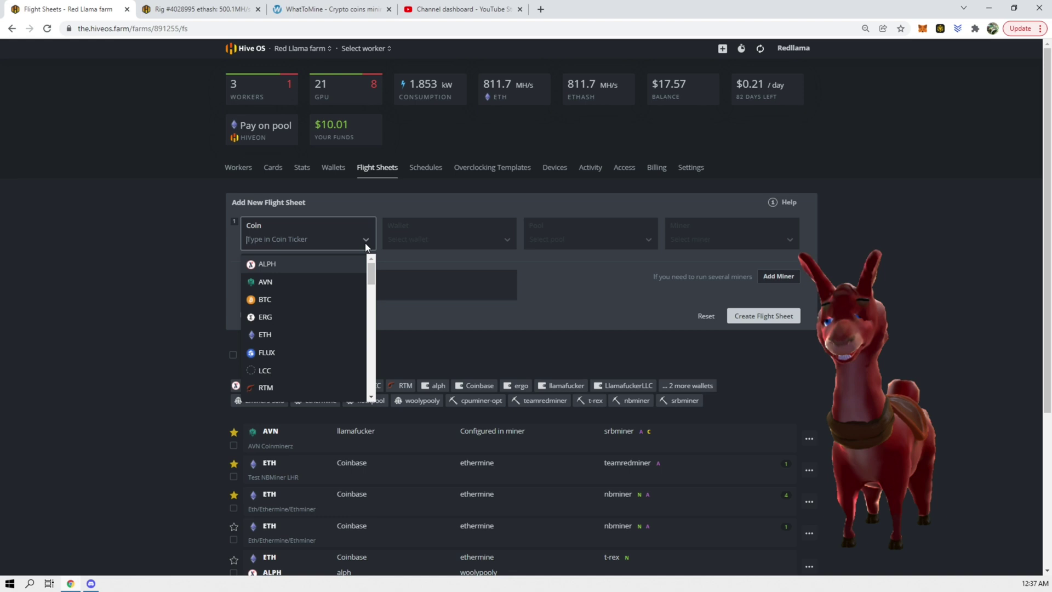
type("eth")
left_click(297, 263)
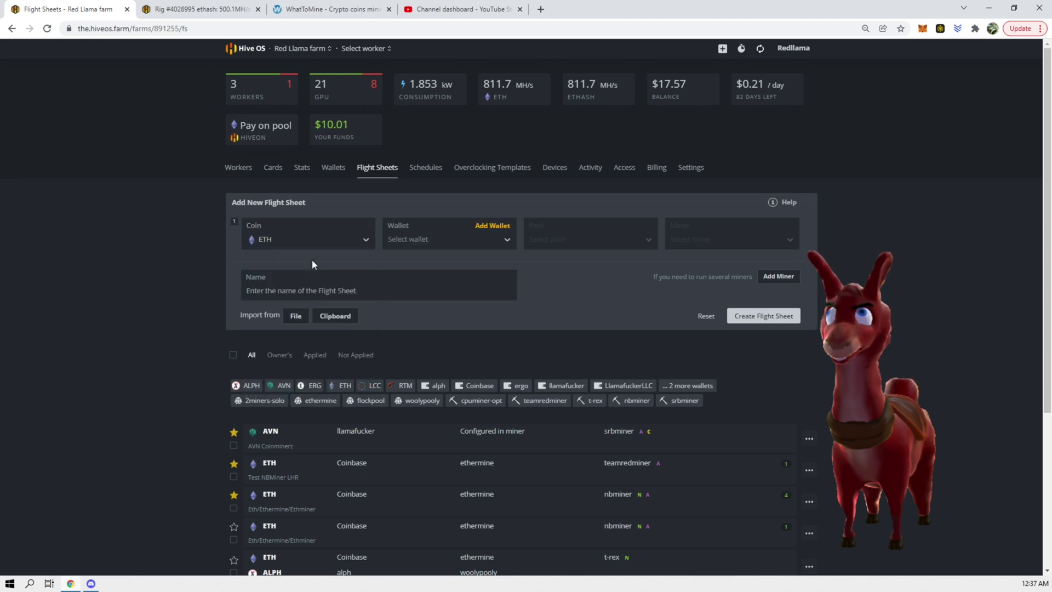
left_click(500, 239)
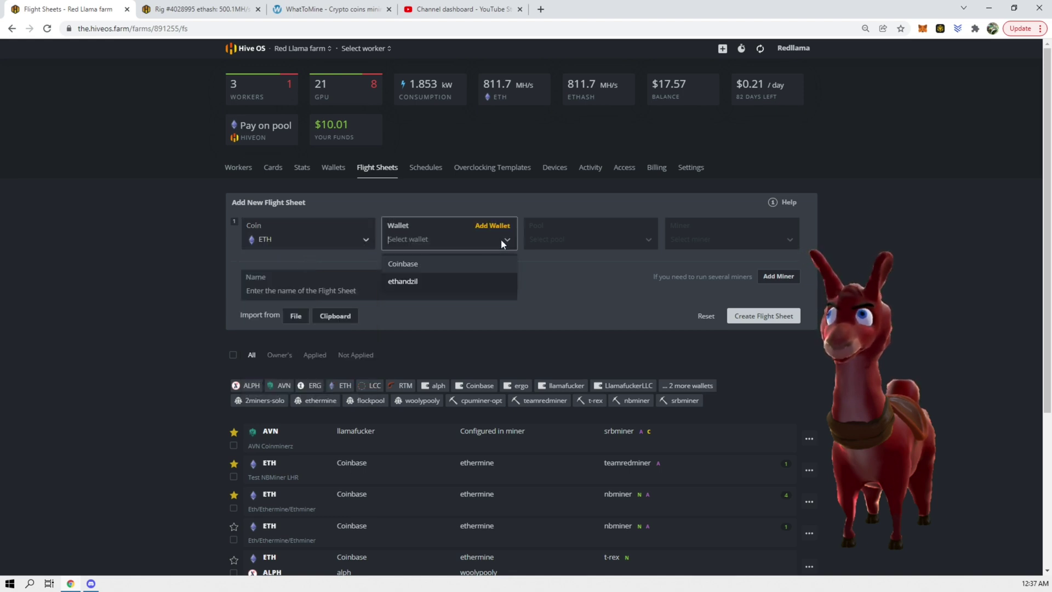
left_click(413, 264)
- Choose the ethermine pool with its US East and US West servers
left_click(620, 238)
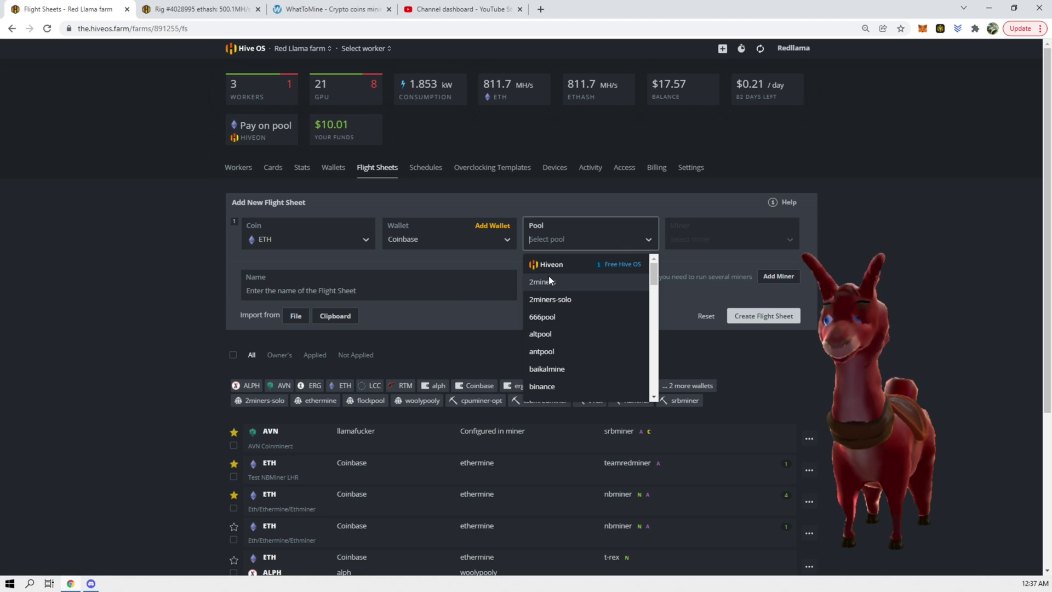
type("eth")
left_click(559, 266)
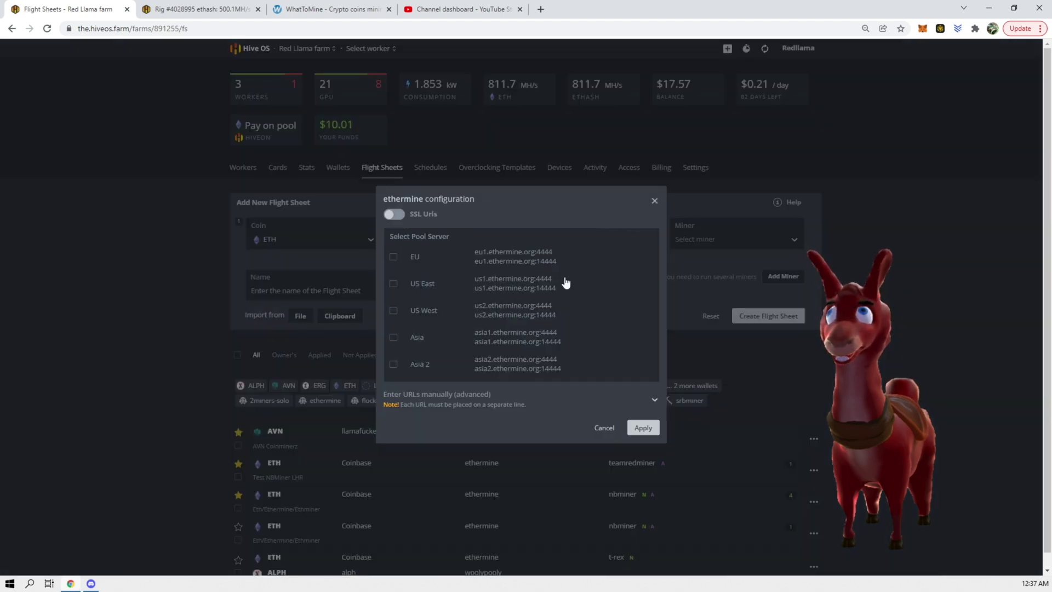
left_click(394, 284)
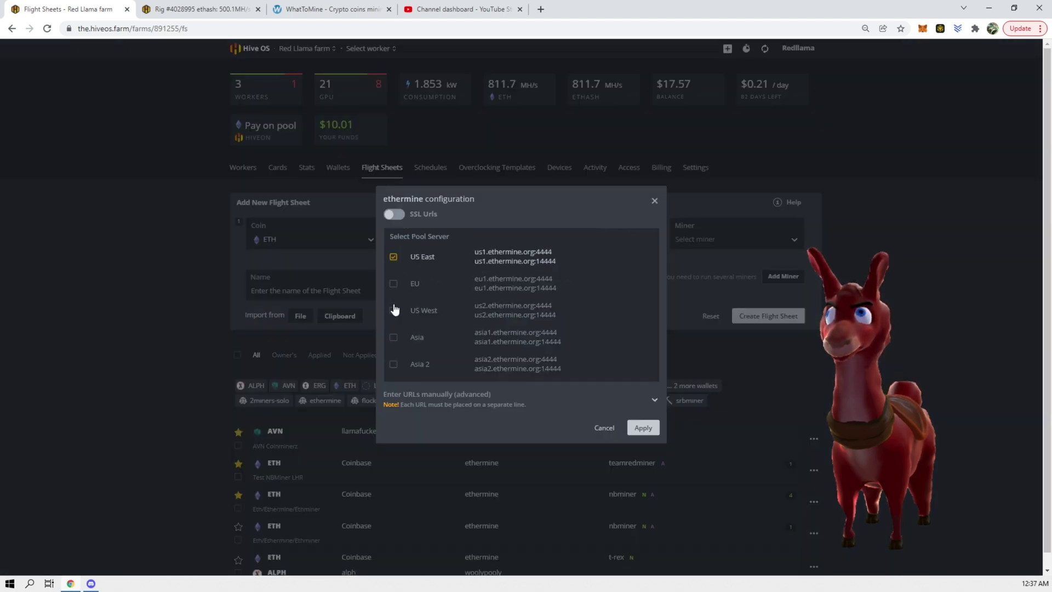
left_click(393, 311)
left_click(643, 428)
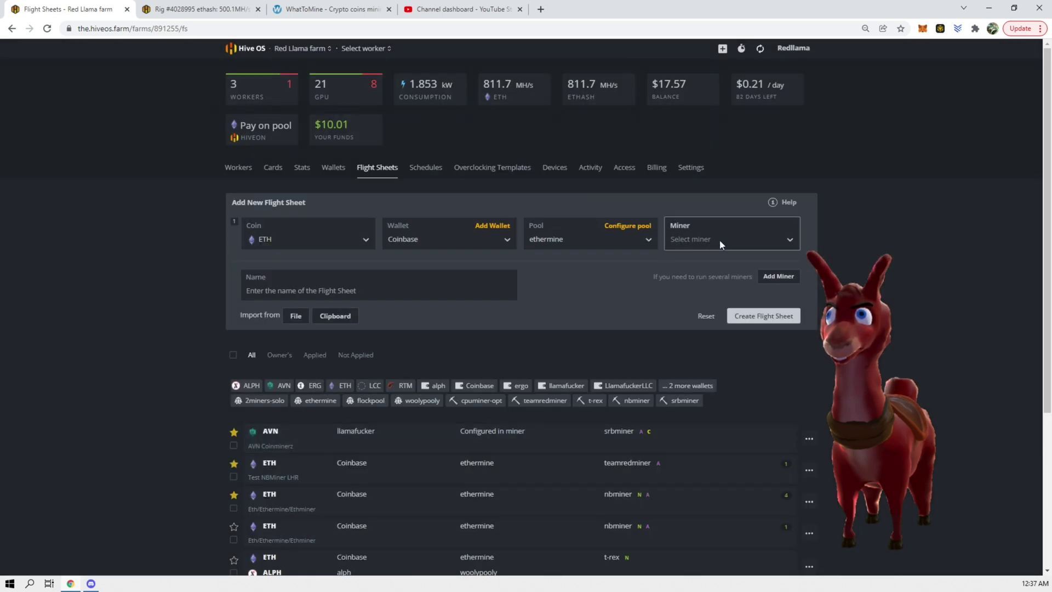
- Pick lolMiner as the miner, with TON as dual coin and the ton wallet
left_click(719, 239)
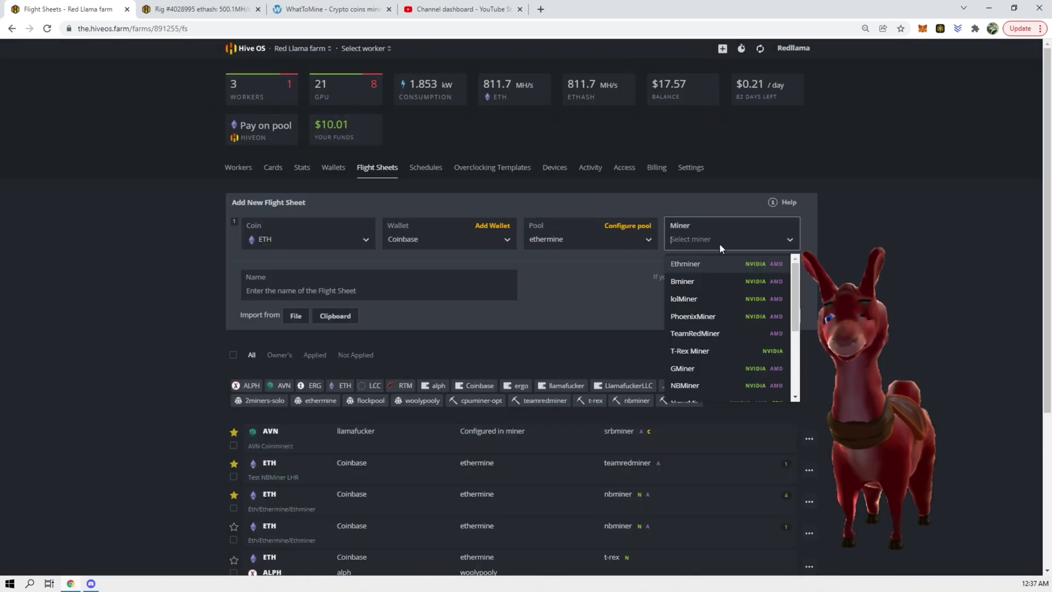
left_click(709, 297)
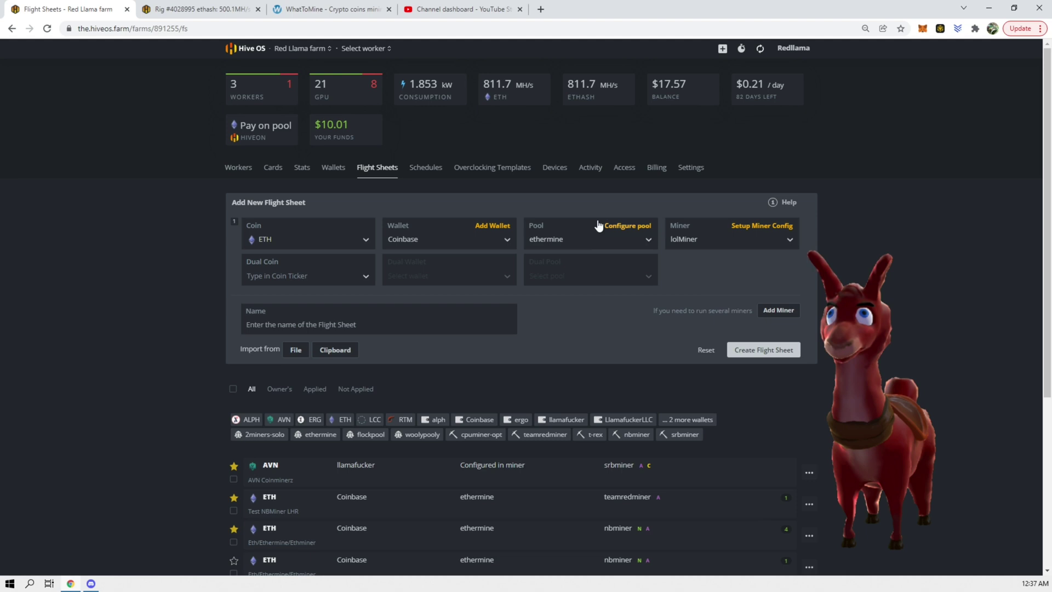
left_click(309, 271)
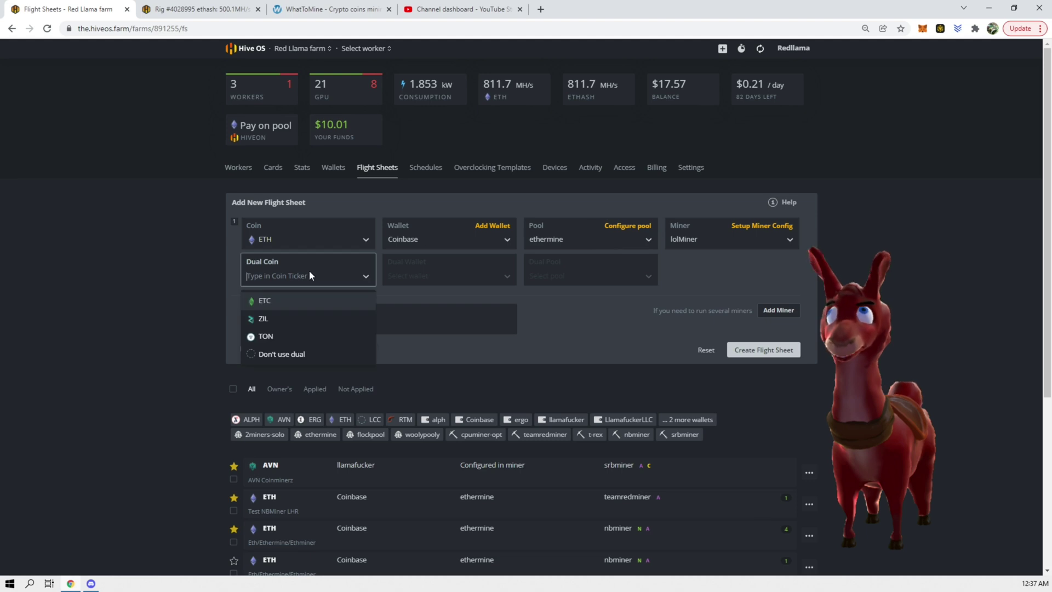
left_click(292, 337)
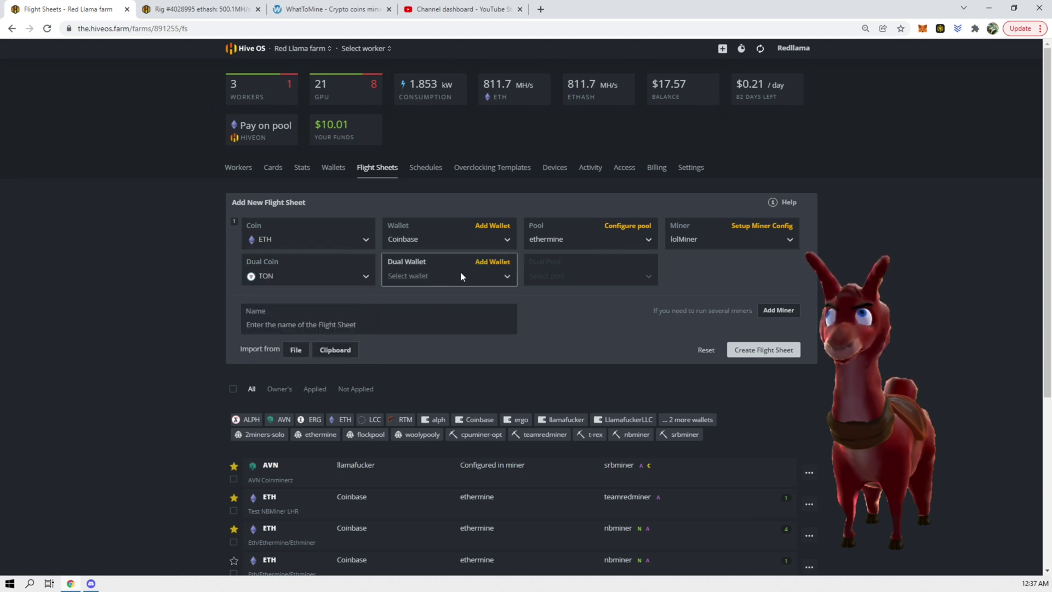
left_click(502, 277)
left_click(392, 314)
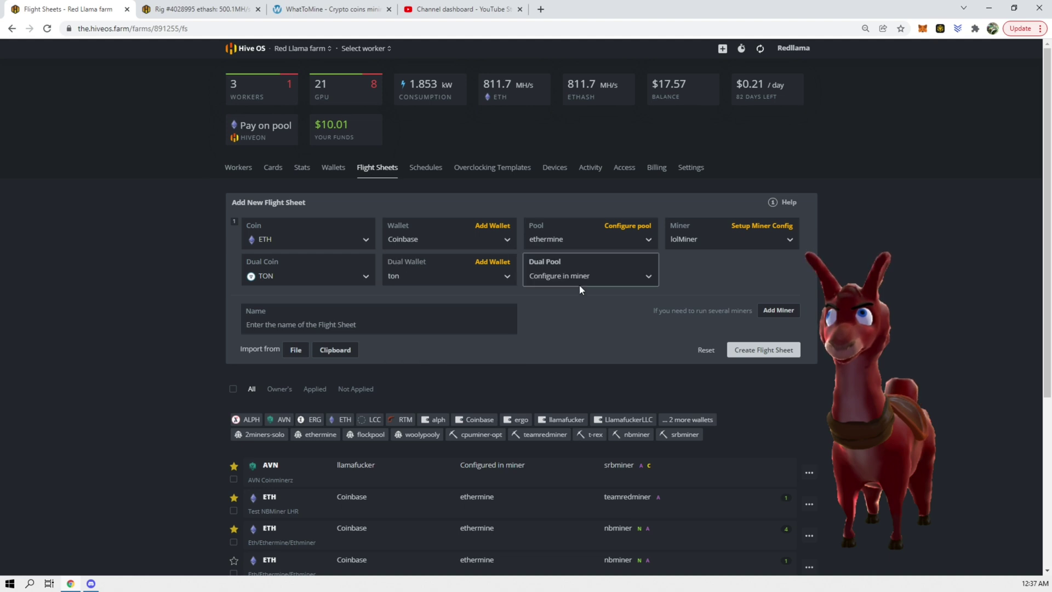
- Set the dual pool to ton-pool using Server 1 and Server 2
left_click(614, 278)
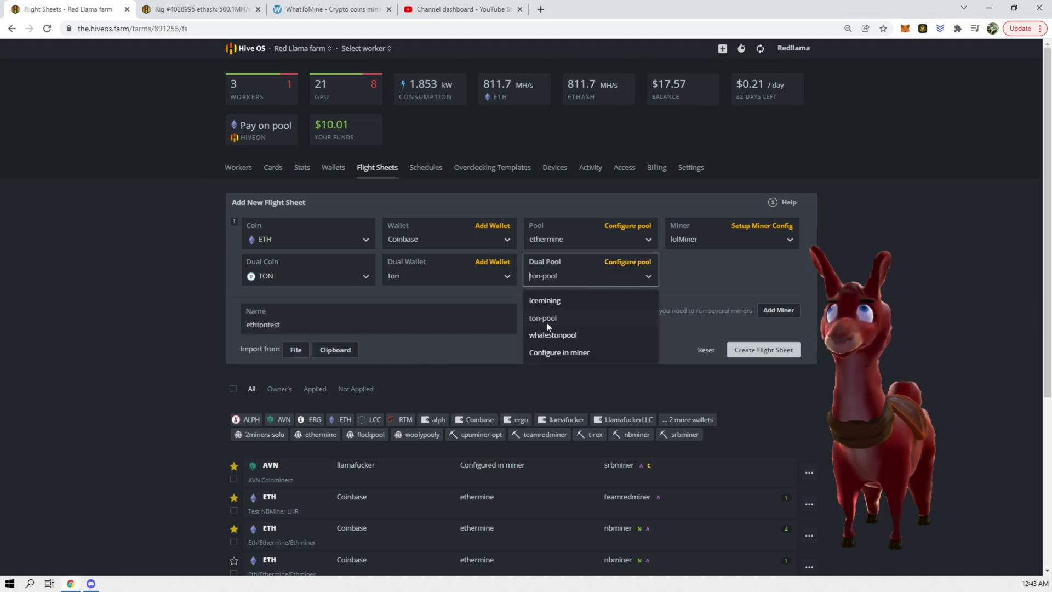
left_click(543, 317)
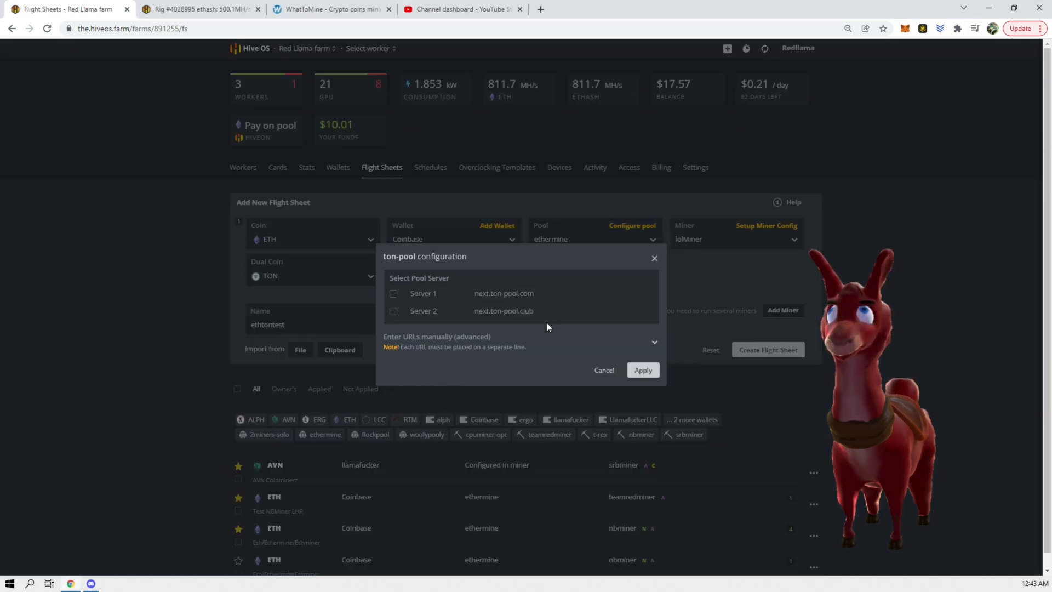
left_click(394, 294)
left_click(393, 310)
left_click(643, 370)
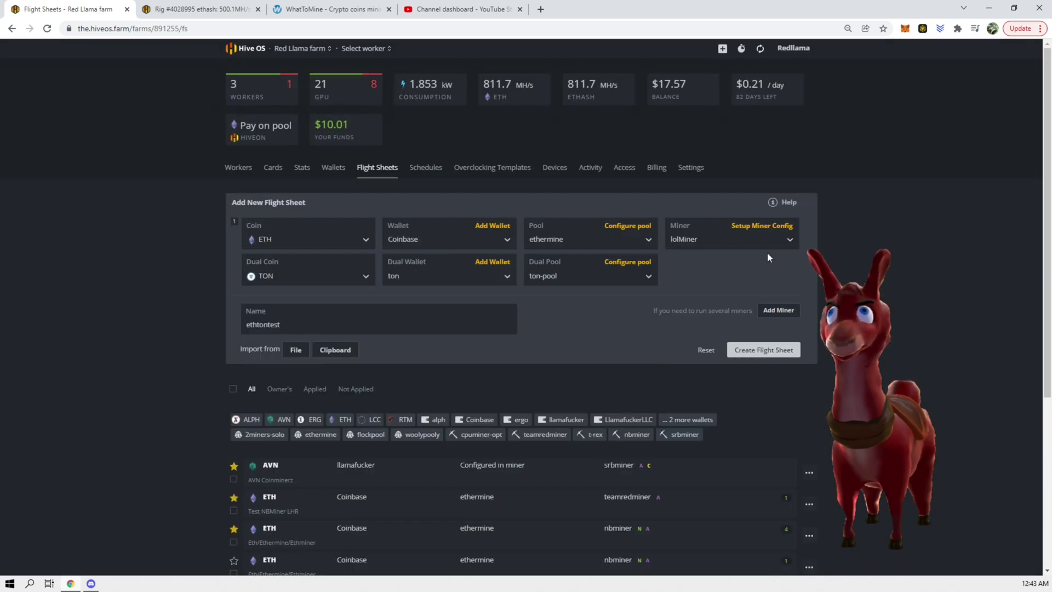
- Set lolMiner's second hash algorithm to TONDUAL and apply the config changes
left_click(767, 226)
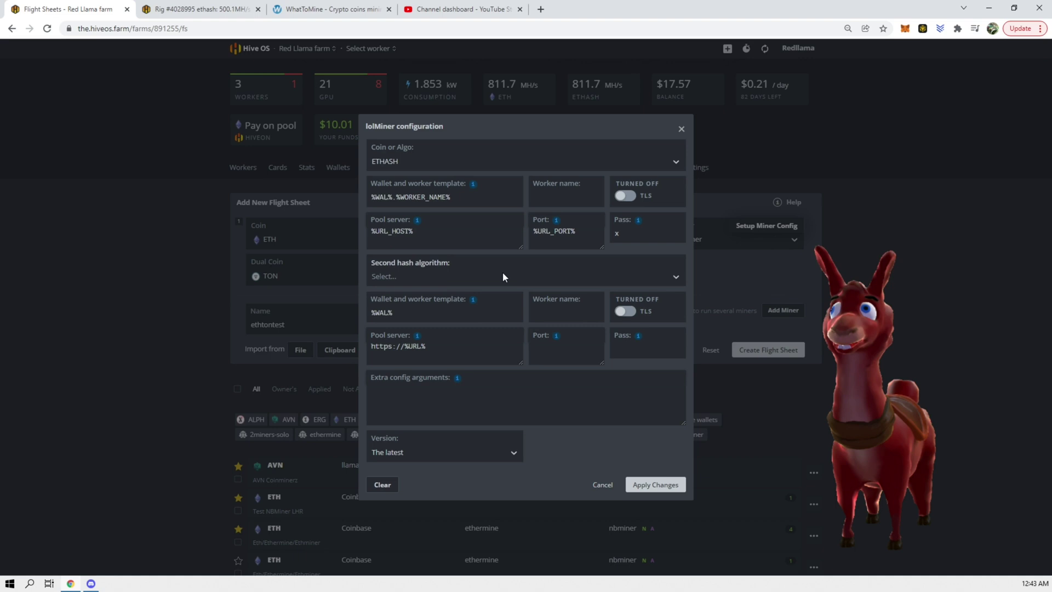
left_click(671, 280)
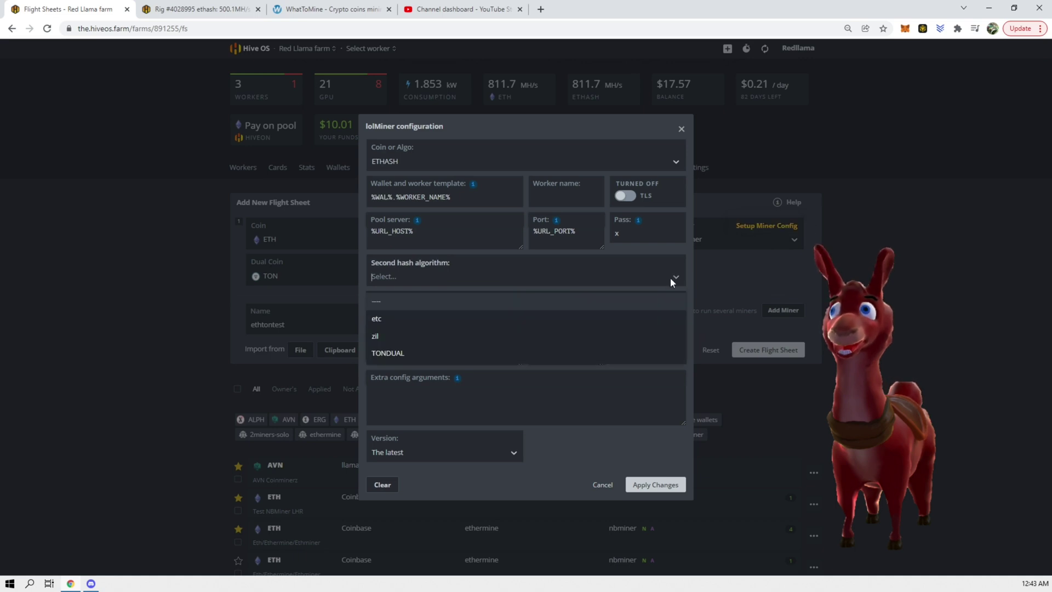
left_click(433, 353)
left_click(656, 484)
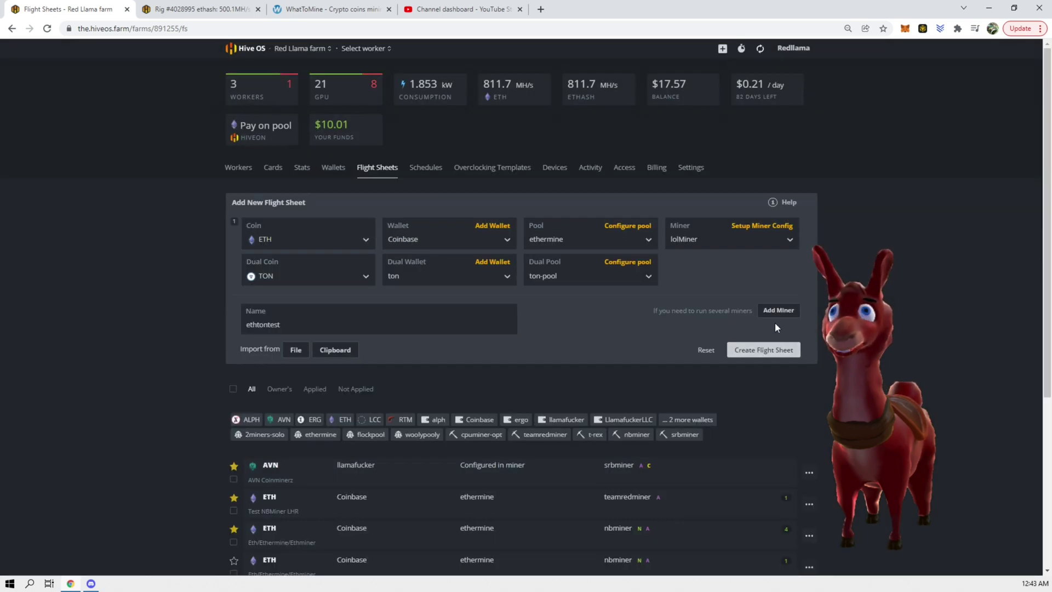
- Create the ethtontest flight sheet, then return to the Littlellama worker's flight sheets
left_click(774, 355)
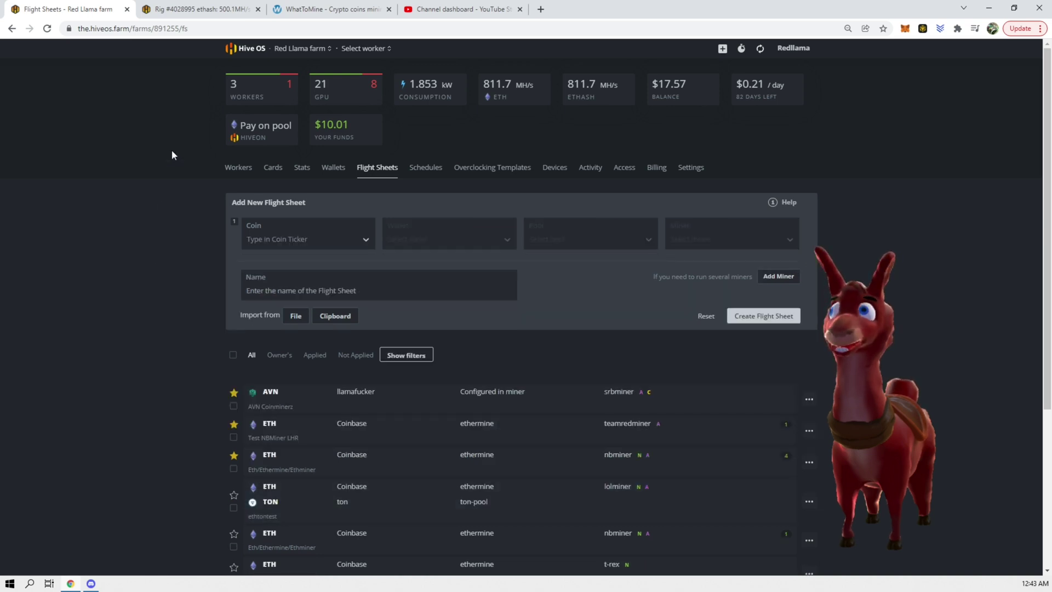
left_click(237, 175)
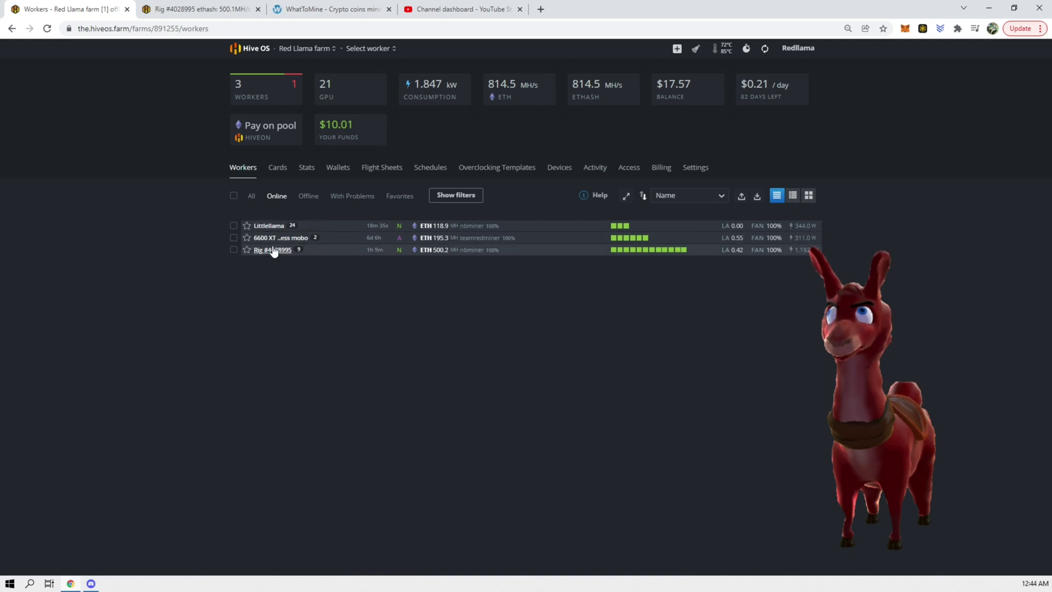
left_click(268, 226)
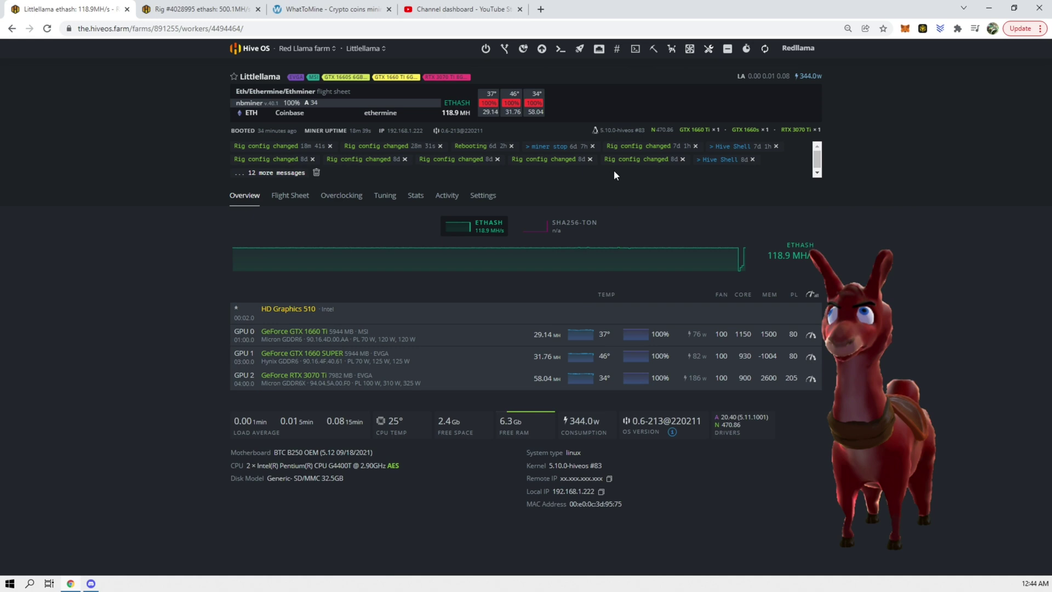
left_click(290, 196)
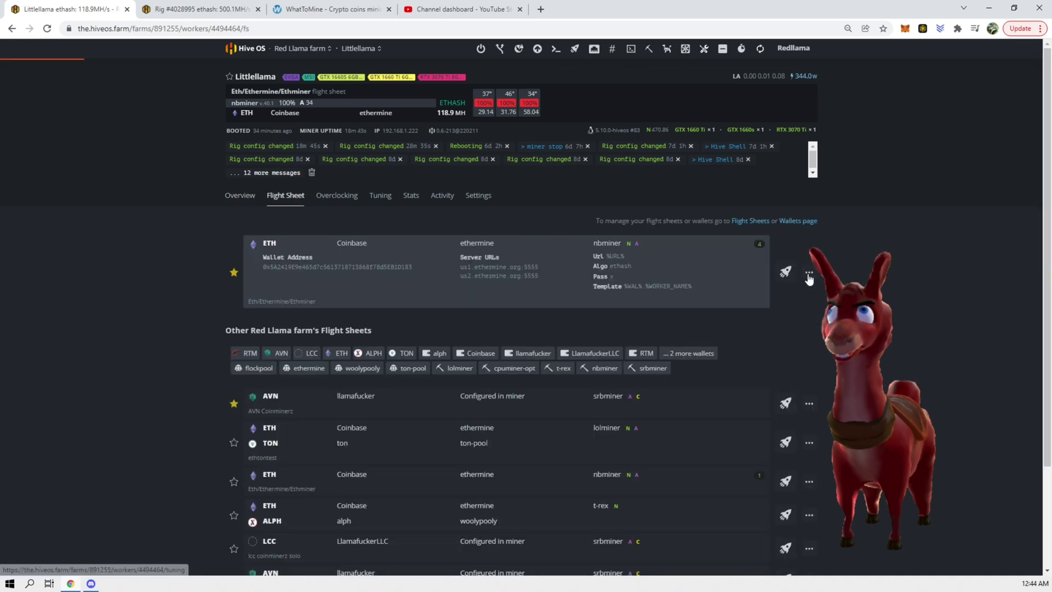
- Launch the ETH/TON ethtontest flight sheet on the Littlellama rig
left_click(785, 441)
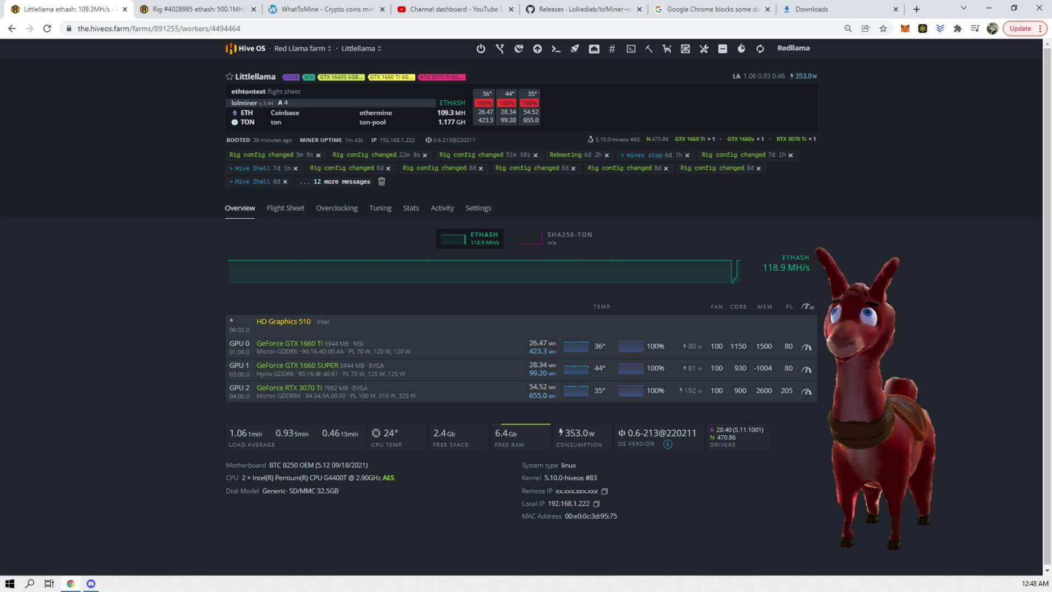
- Edit ethtontest's lolMiner config to add extra argument --maxdualimpact 0,1, then update the sheet
left_click(296, 215)
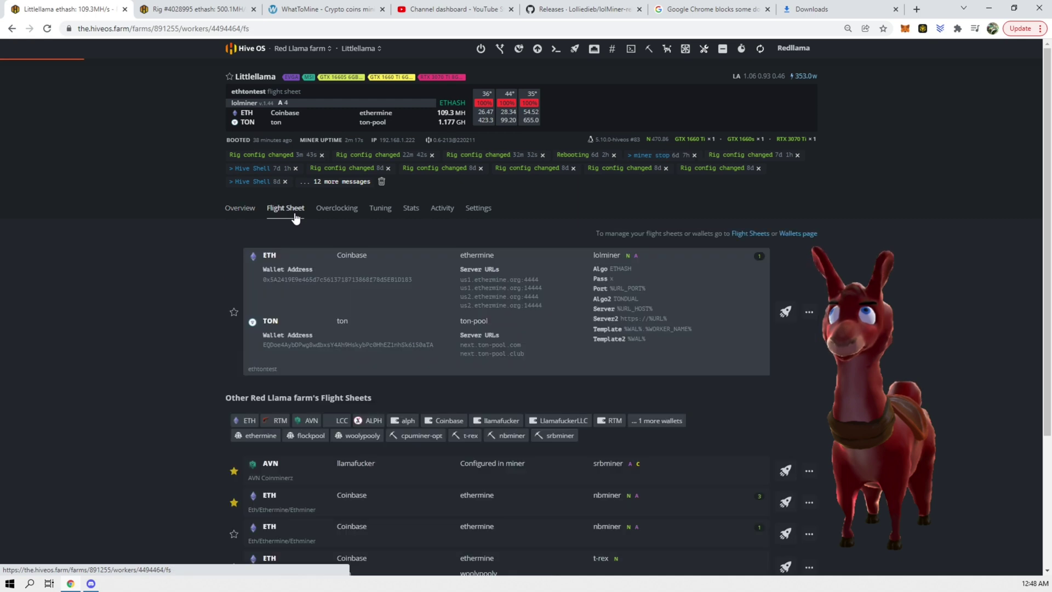
left_click(809, 312)
left_click(782, 332)
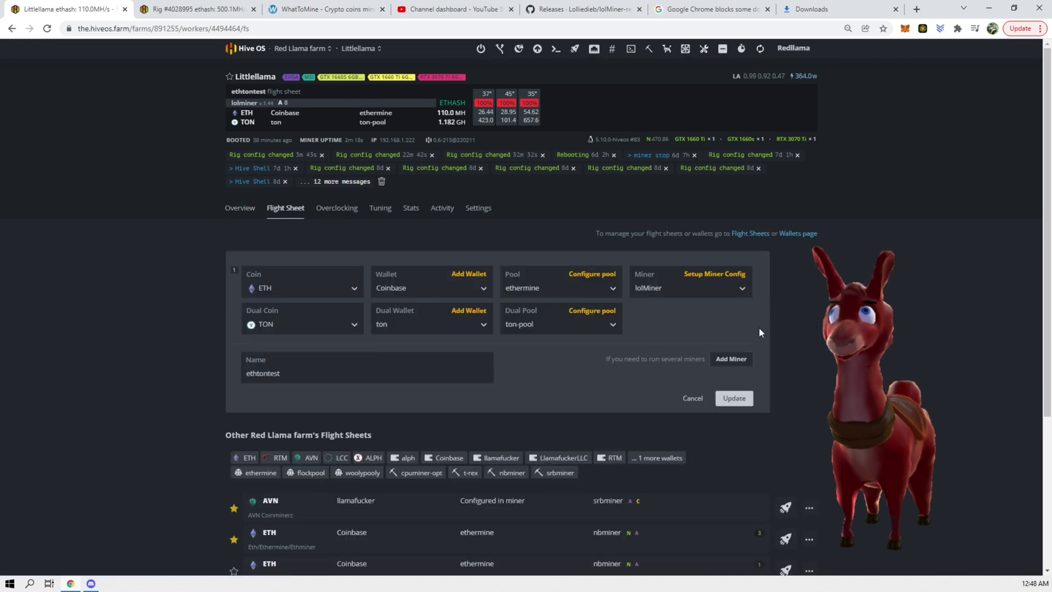
left_click(719, 275)
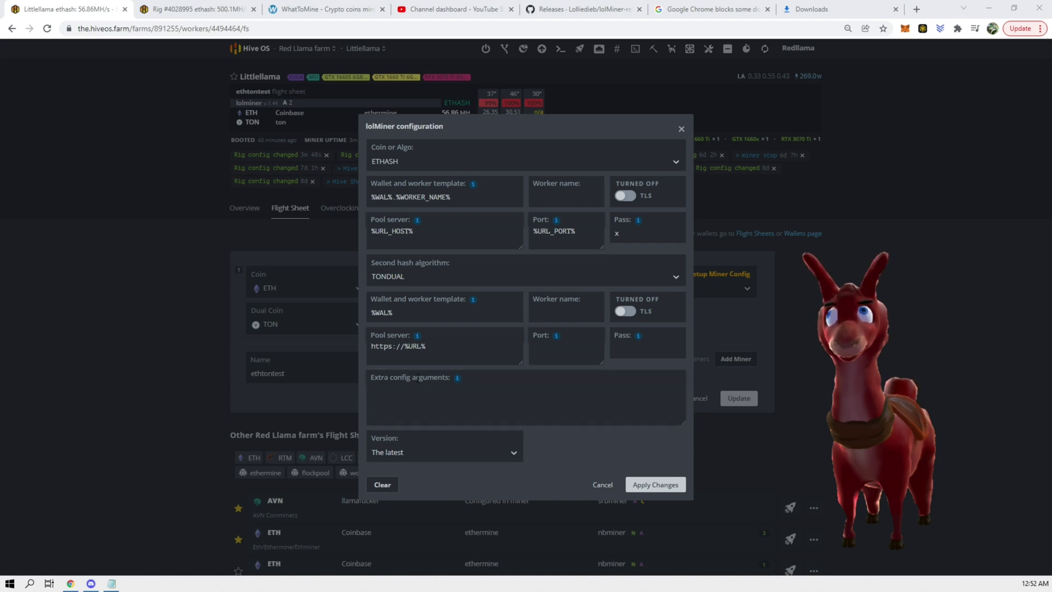
mouse_move(465, 378)
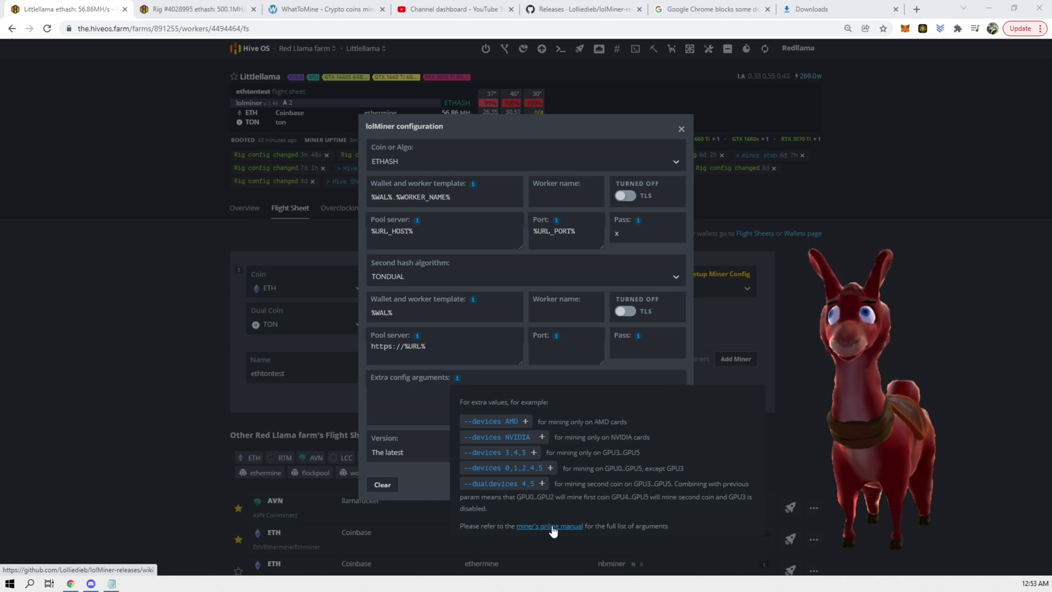
left_click(544, 526)
left_click(467, 403)
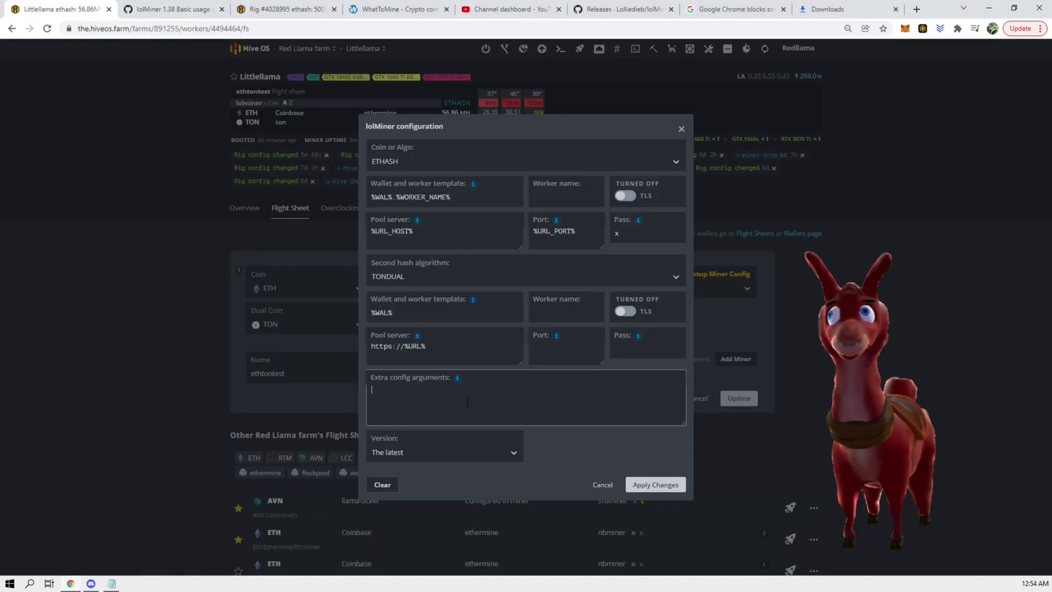
type("--maxdualimpact 0,0")
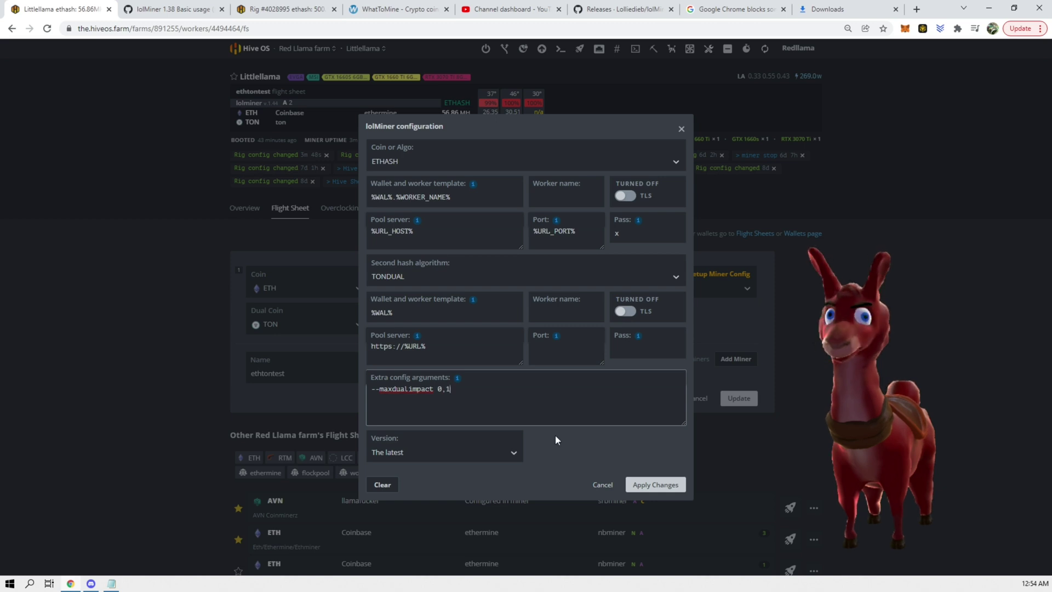
left_click(640, 483)
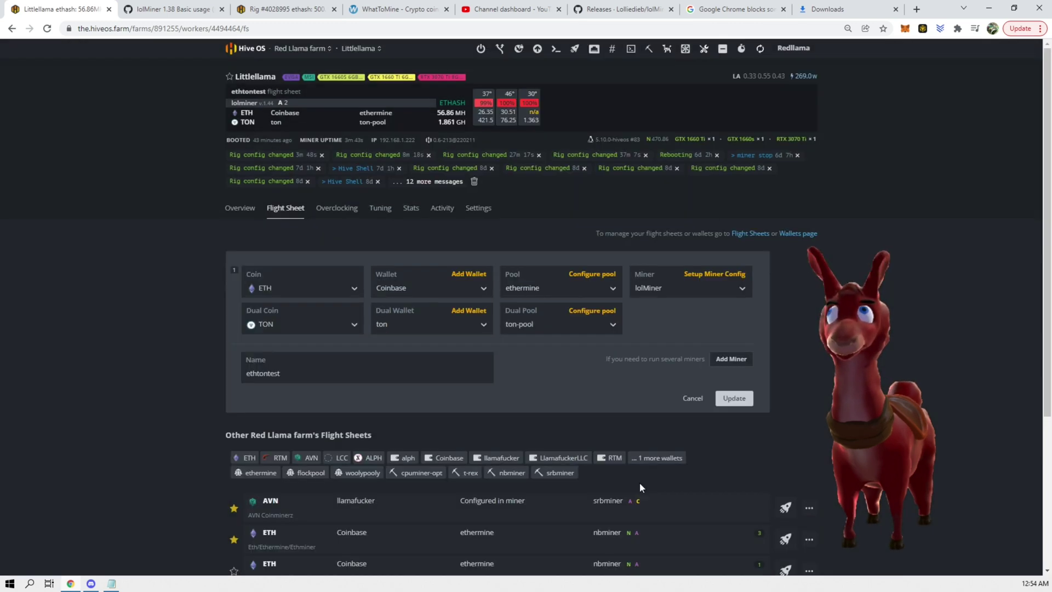
left_click(734, 399)
- Confirm the flight sheet update so Littlellama restarts with --maxdualimpact 0,1
left_click(437, 318)
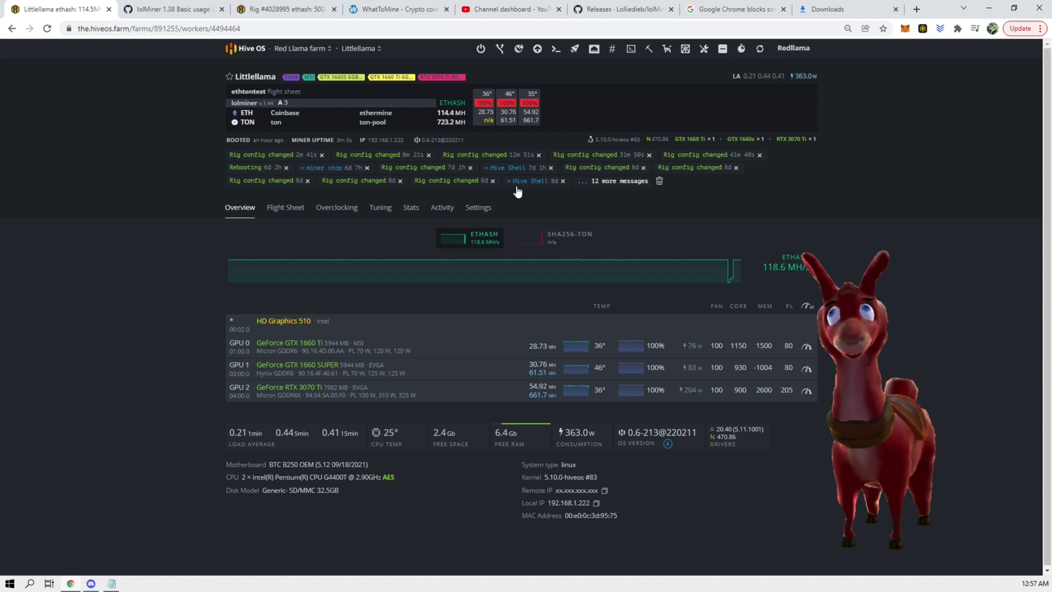
- Reopen ethtontest's lolMiner config, verify the --maxdualimpact 0,1 argument, and reapply it
left_click(285, 208)
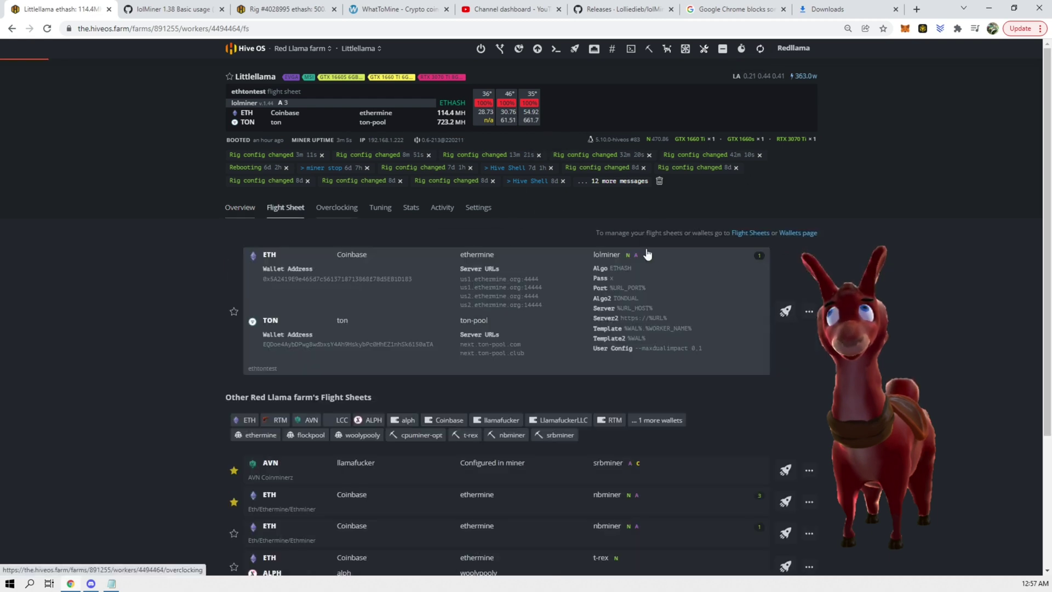
left_click(809, 311)
left_click(780, 330)
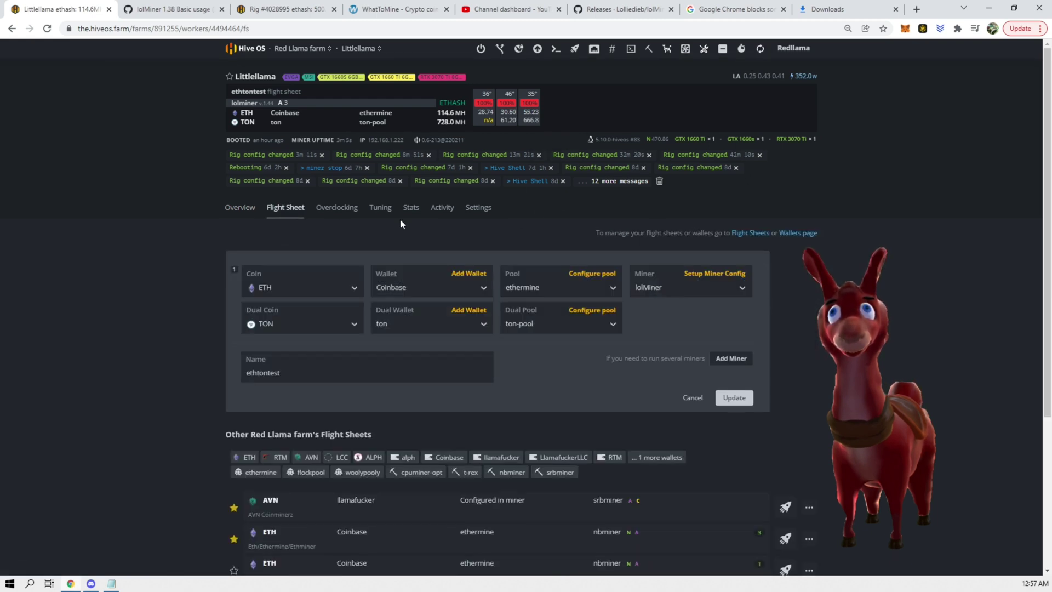
left_click(711, 275)
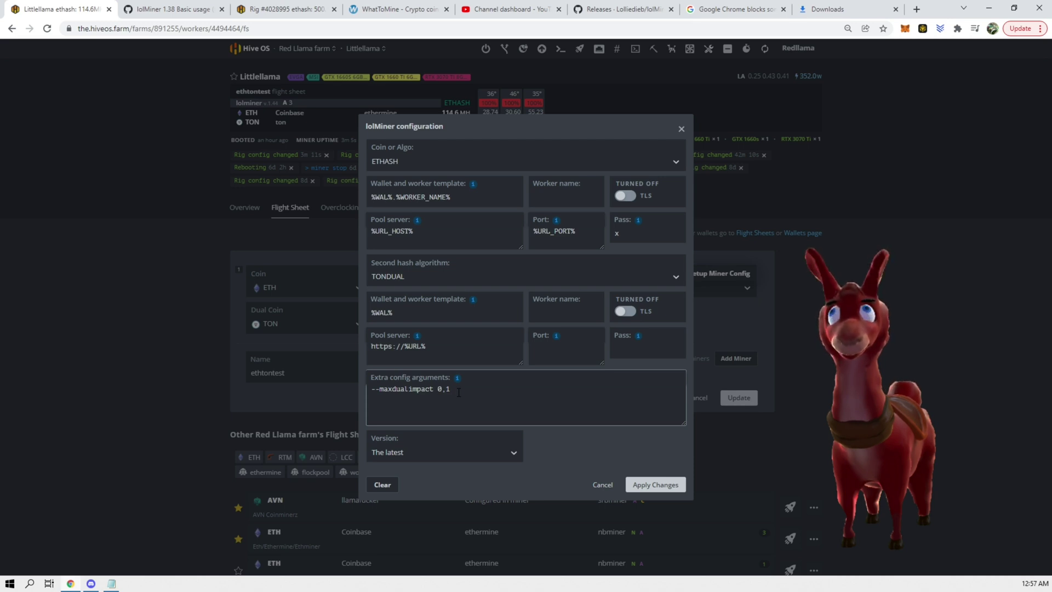
left_click(479, 96)
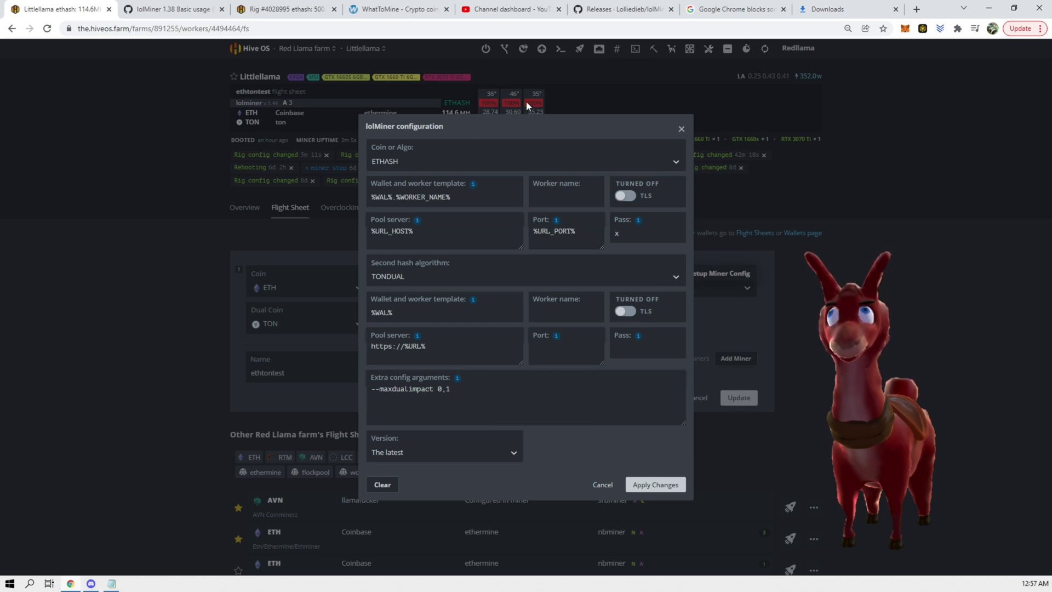
left_click(449, 393)
left_click(544, 461)
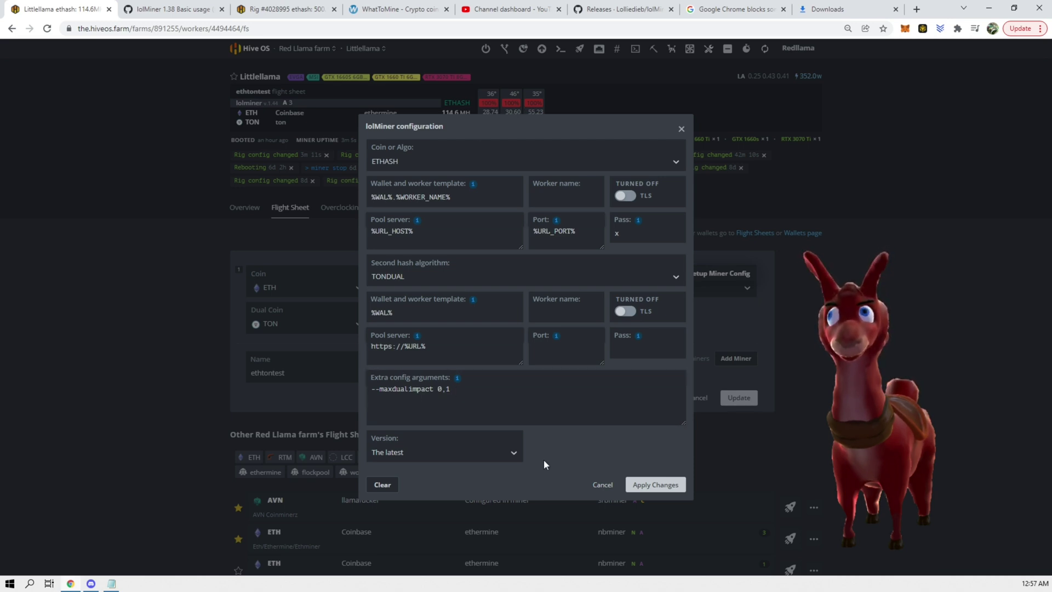
left_click(653, 484)
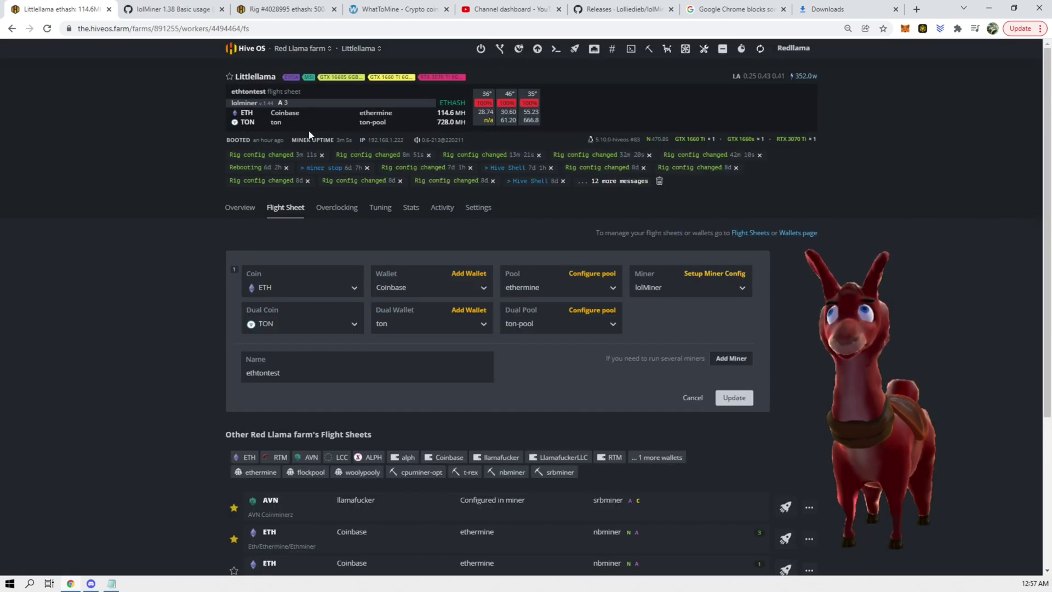
- Return to the Littlellama overview and refresh stats, showing ETH 114.9 MH/s and TON 732.7 MH/s
left_click(241, 207)
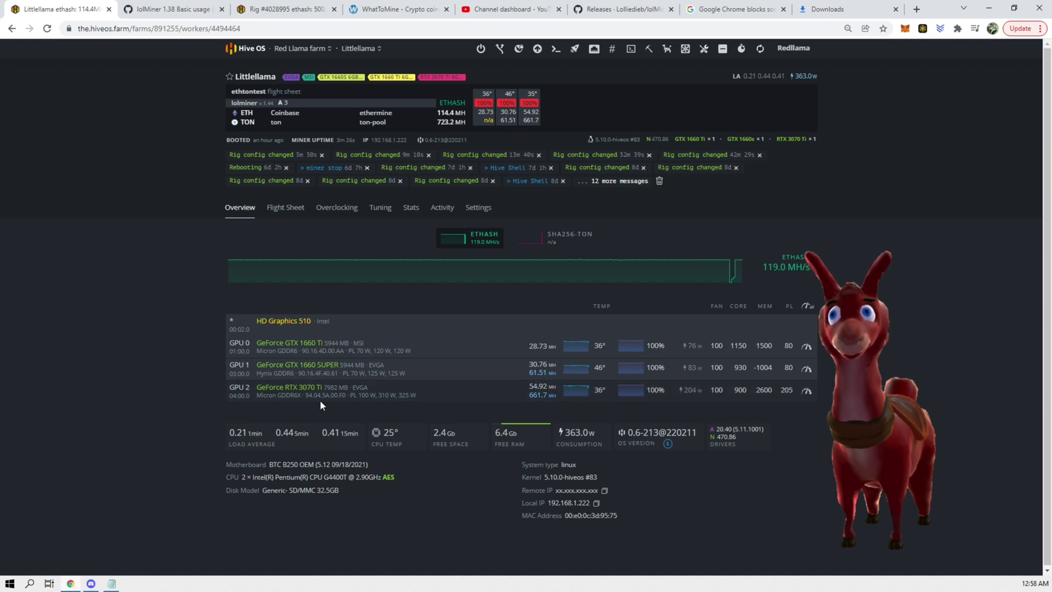
left_click(758, 51)
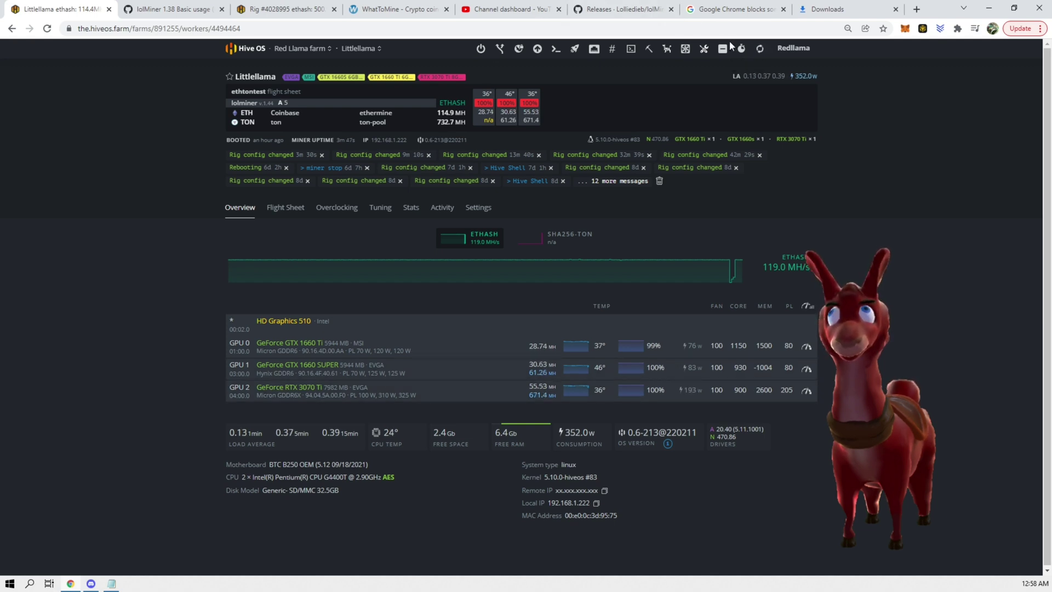
- Recalculate WhatToMine's GPU profitability table with the entered hashrates
left_click(408, 9)
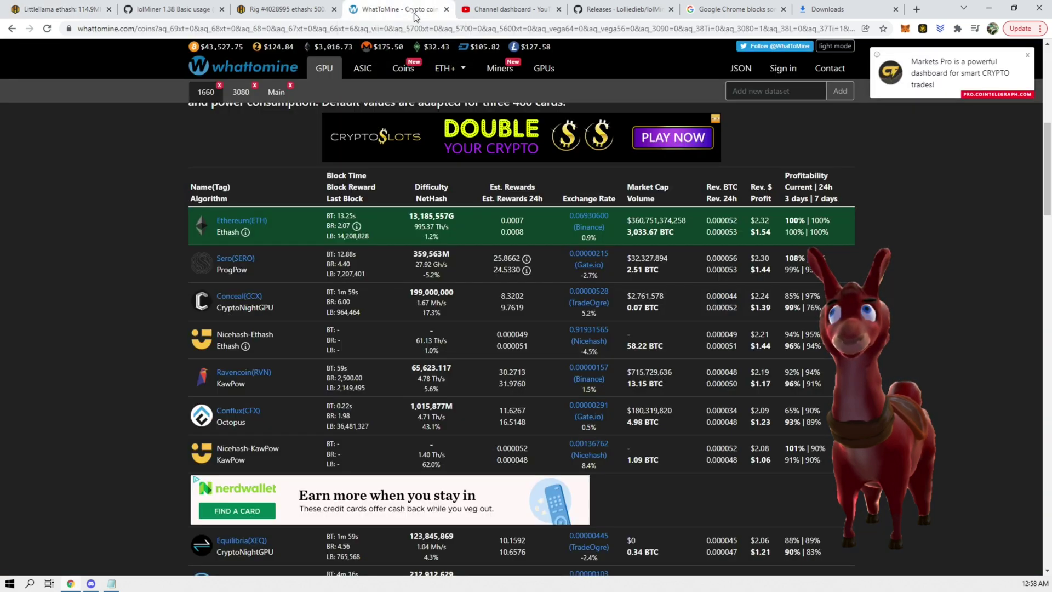
scroll(250, 263, "up", 7)
left_click(225, 170)
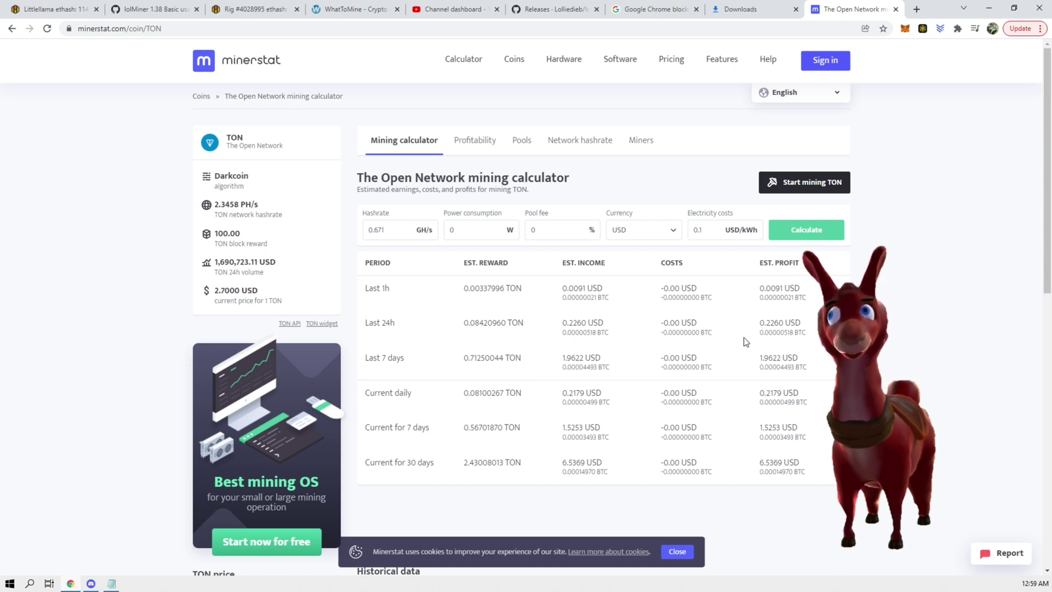
- Return to the WhatToMine calculator after reading minerstat's 0.0842 TON daily estimate
key("ctrl+4")
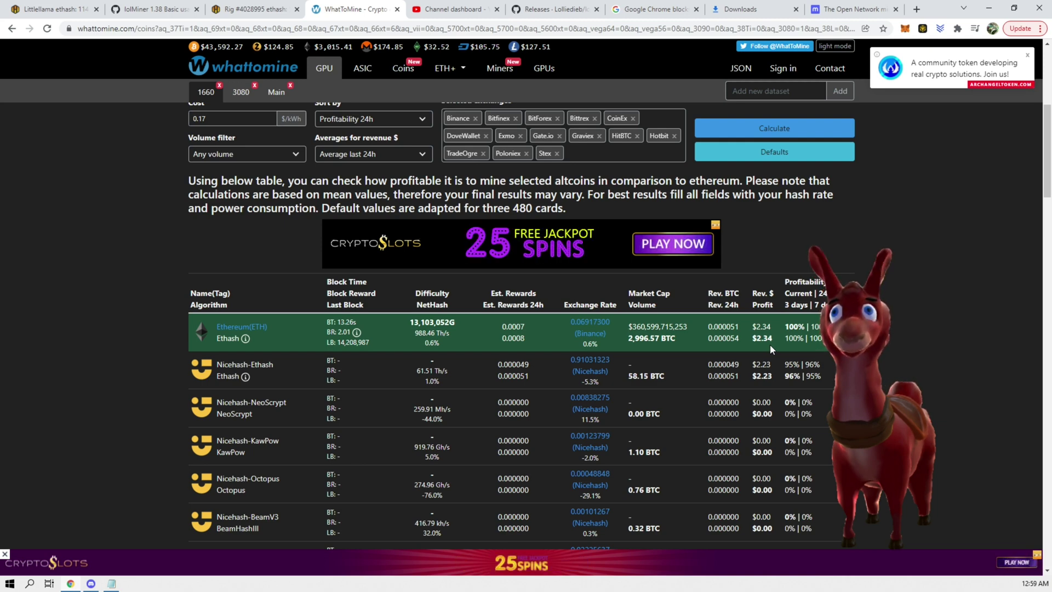
- Show all GPU models and review the table: Ethereum $2.31 revenue, $1.54 profit
scroll(714, 251, "up", 6)
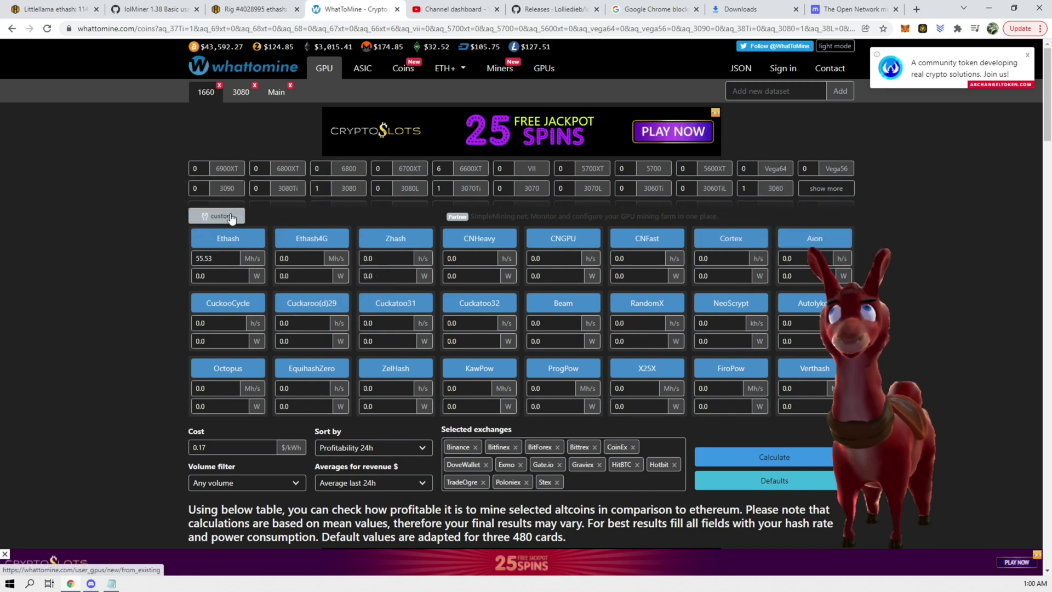
left_click(829, 190)
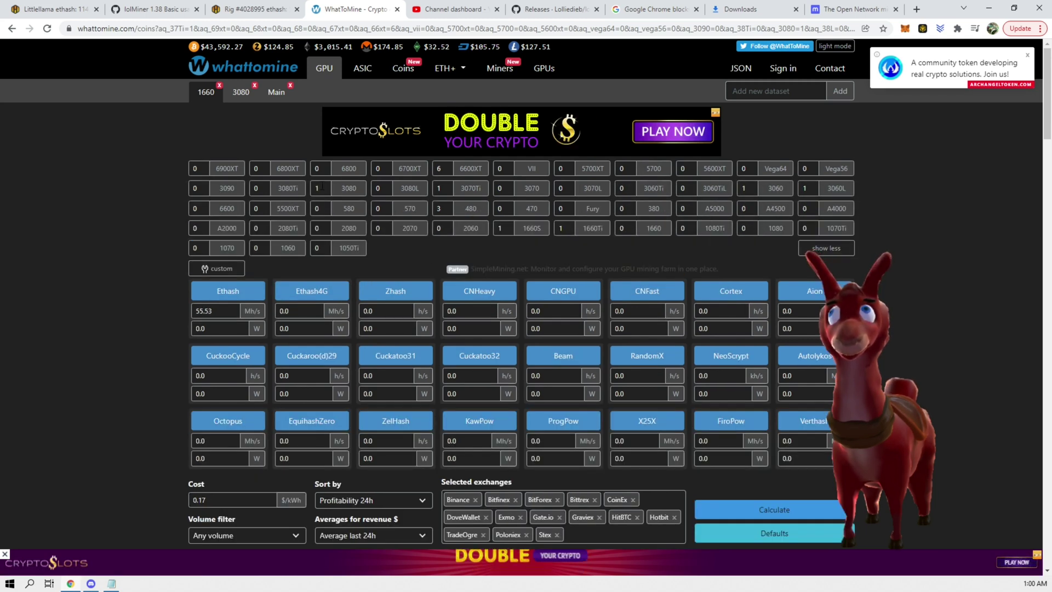
scroll(491, 202, "down", 7)
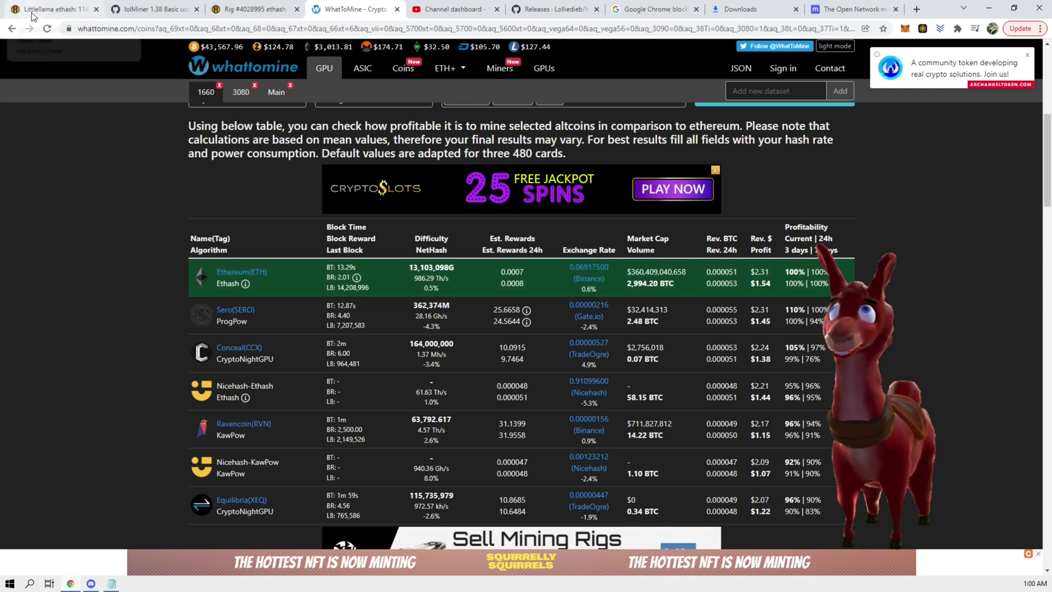
- Switch back to the Hive OS Littlellama rig overview
left_click(54, 9)
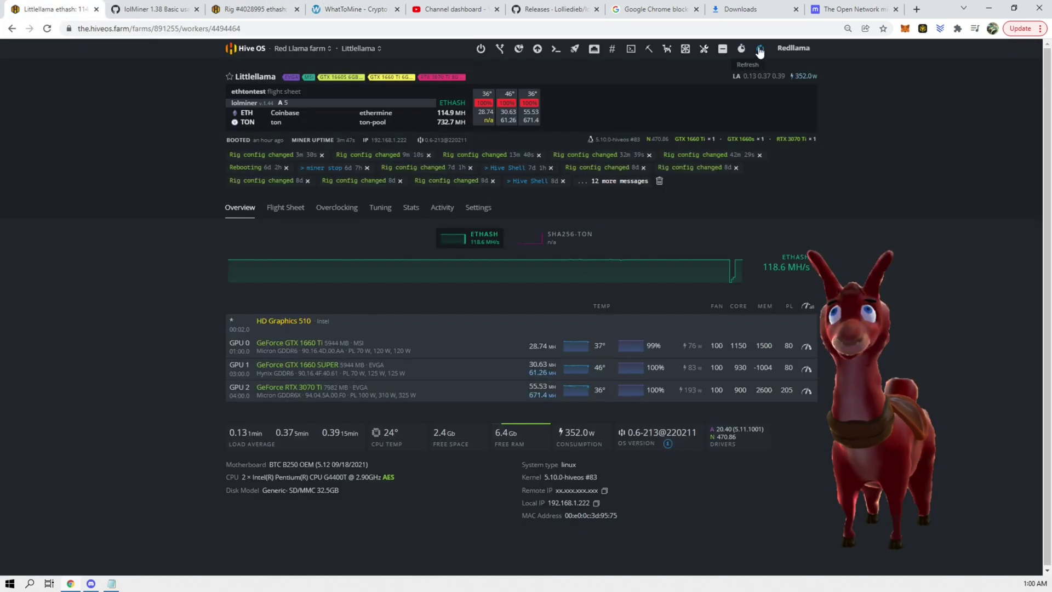